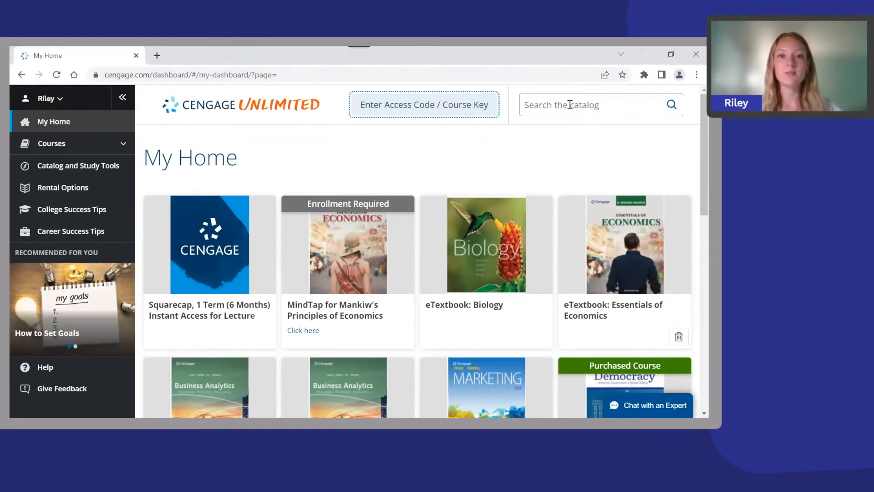
Search the catalog for 'math', then go to Catalog and Study Tools from the sidebar.
left_click(570, 105)
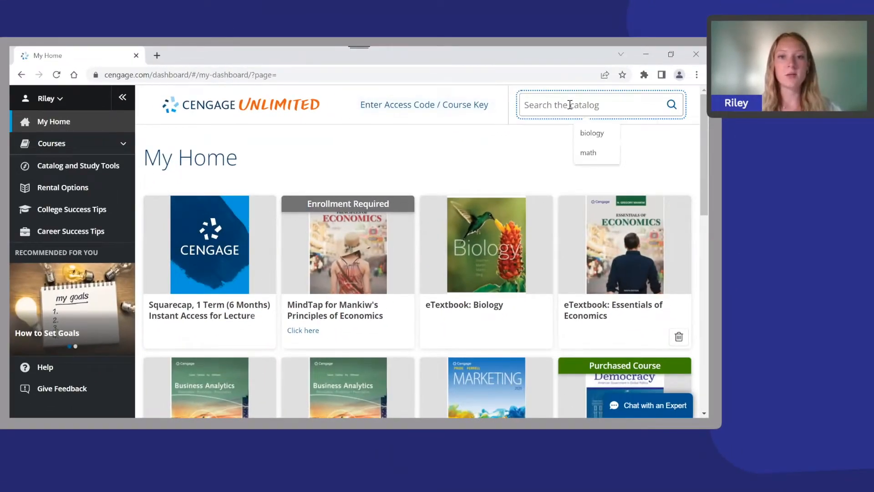
left_click(588, 152)
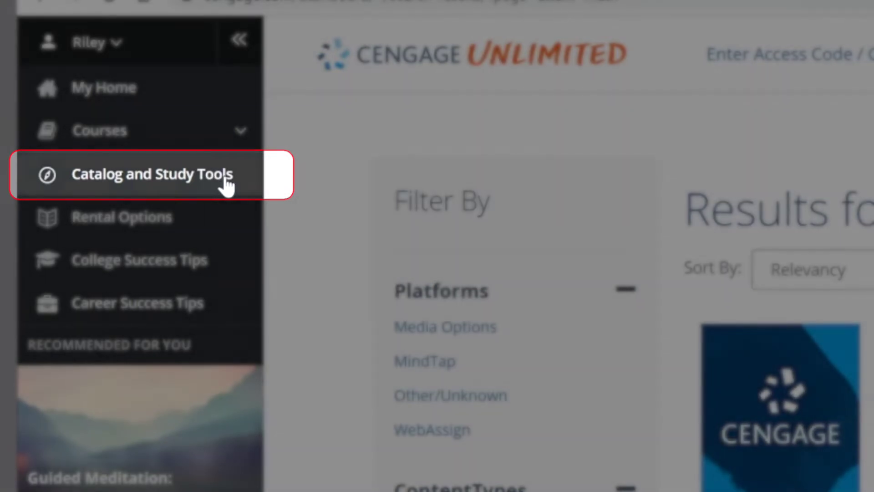
left_click(216, 179)
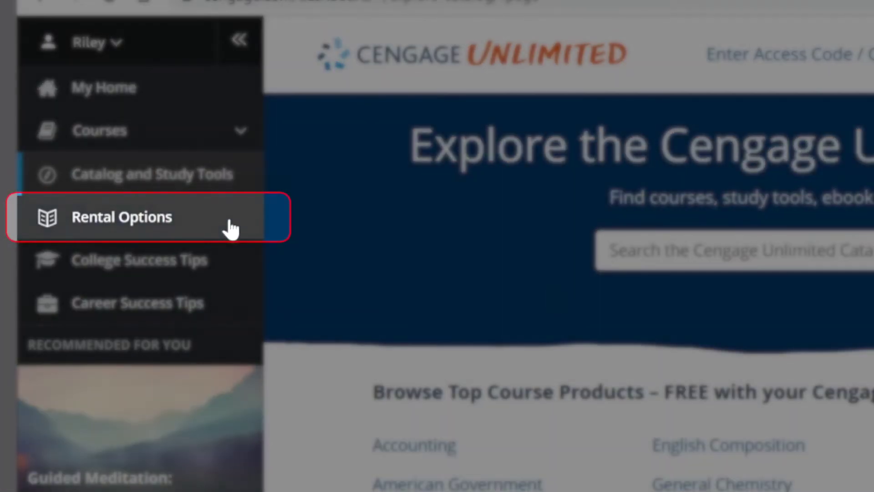
Go to Rental Options to see available hardcopy textbook rentals.
left_click(231, 227)
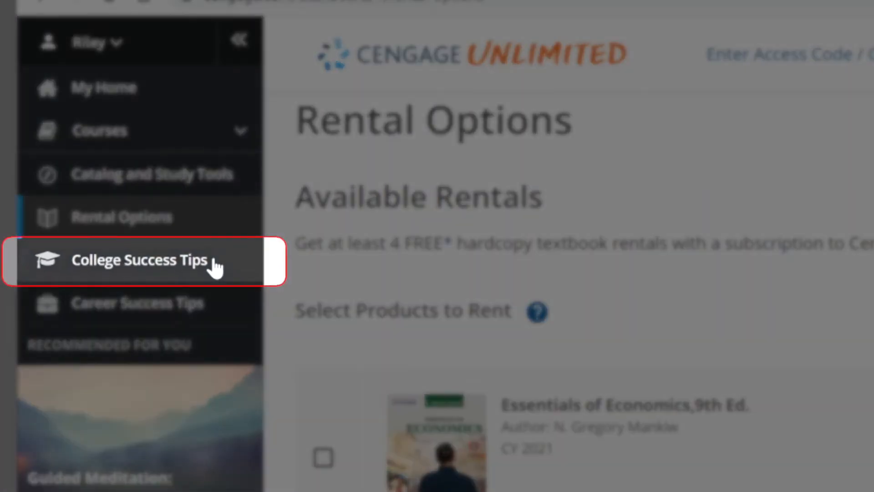
Go to College Success Tips to review the early-semester activities.
left_click(215, 265)
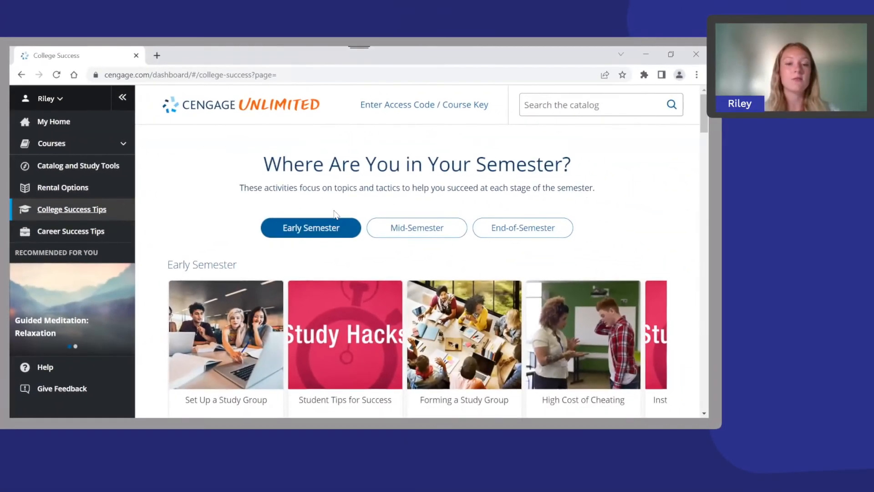